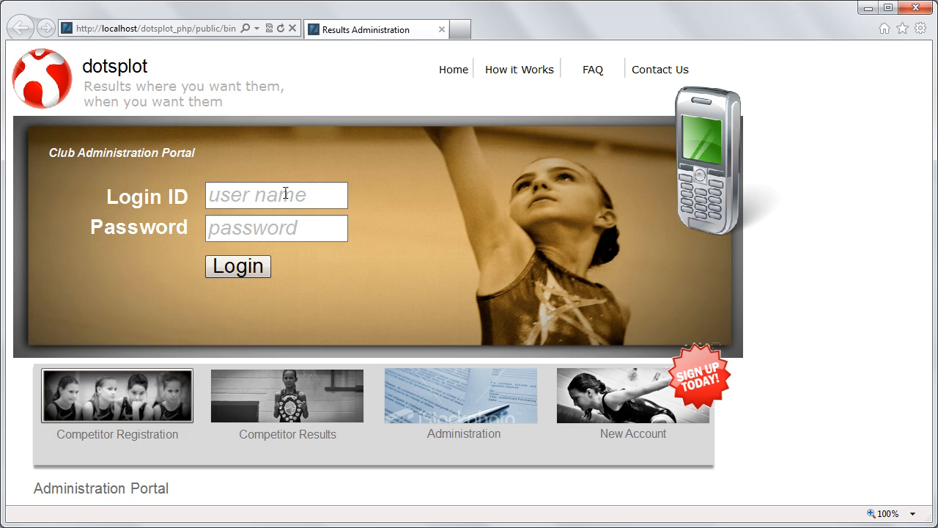
Step: Log in to the Club Administration Portal with the admin login ID and password
left_click(285, 193)
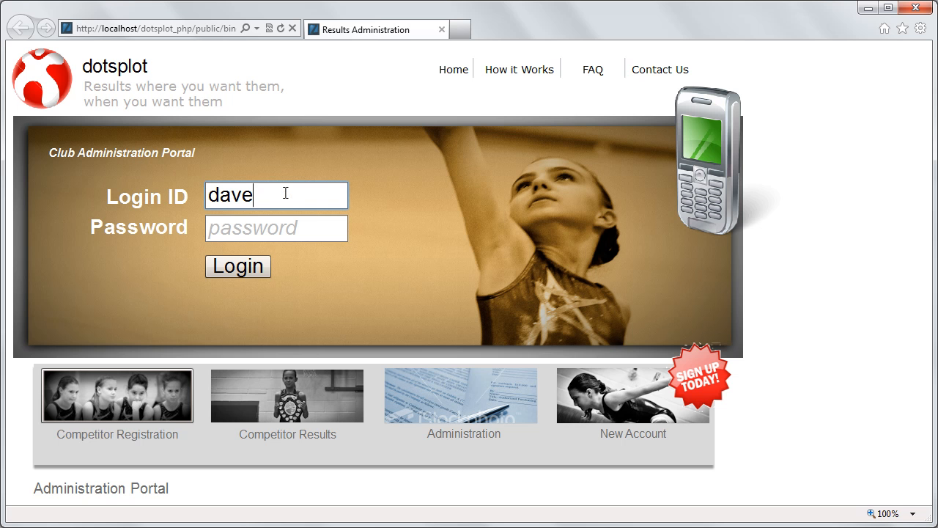
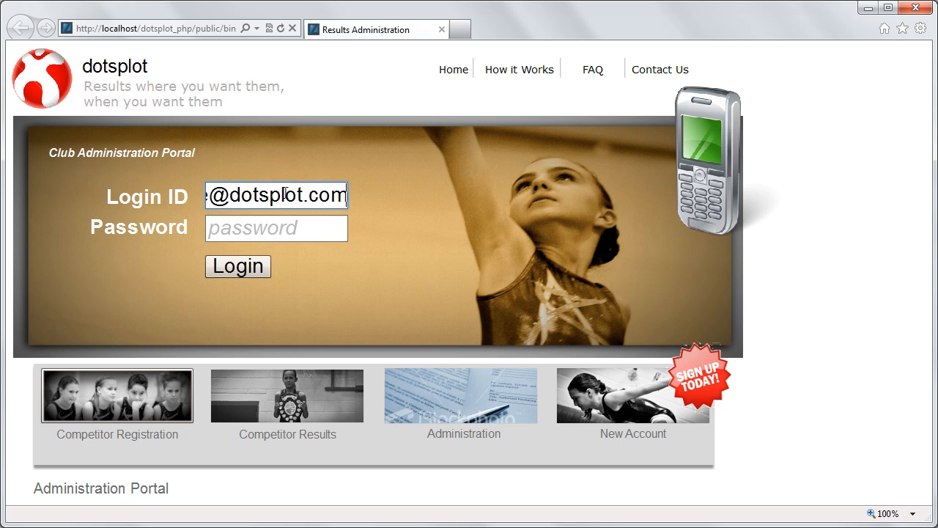
key("Tab")
type("*******")
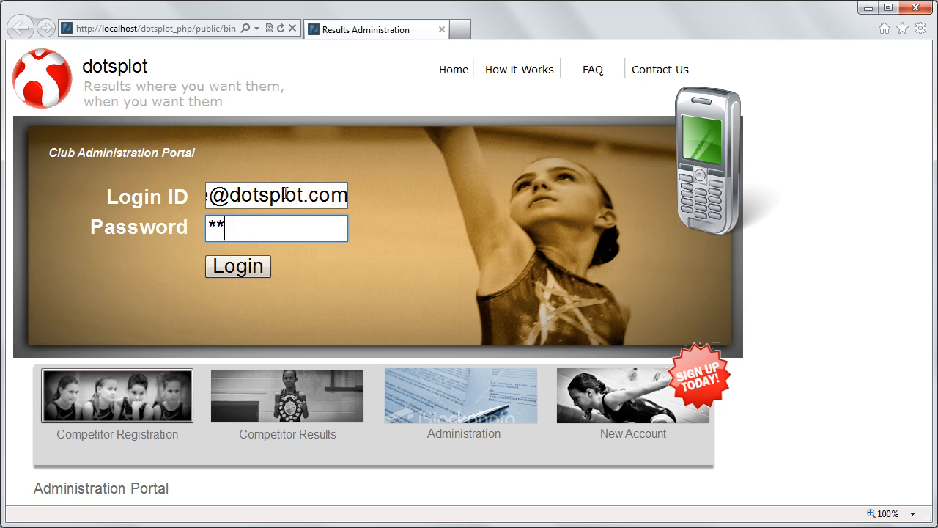
type("*")
key("Tab")
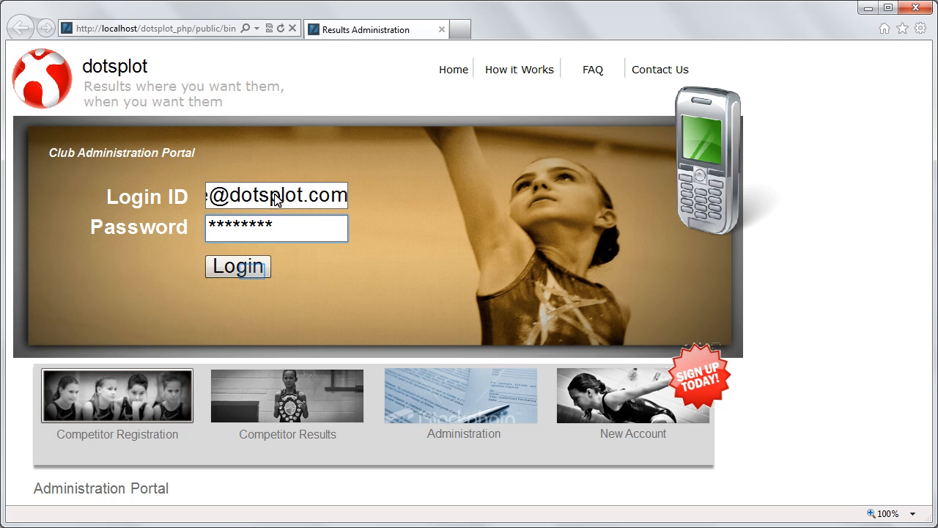
left_click(253, 273)
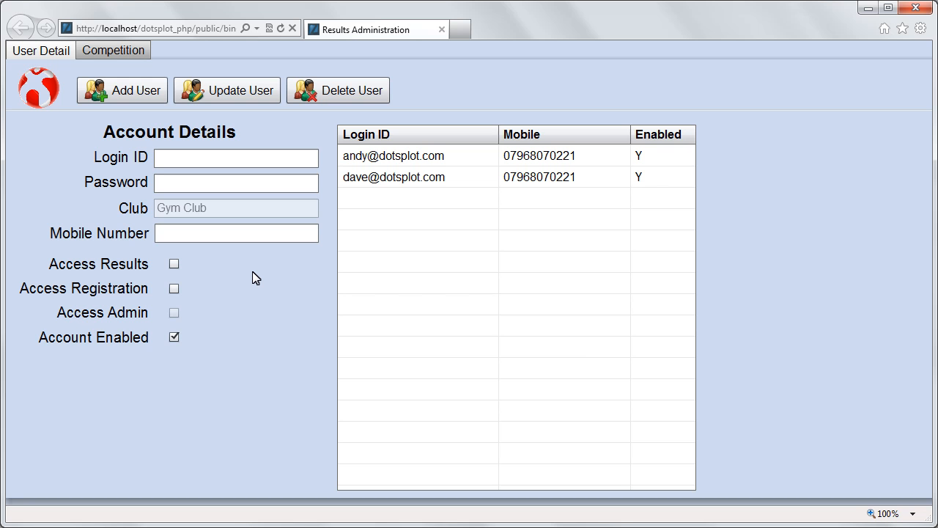
Step: Switch to the Competition section to view the empty gymnast table
left_click(136, 57)
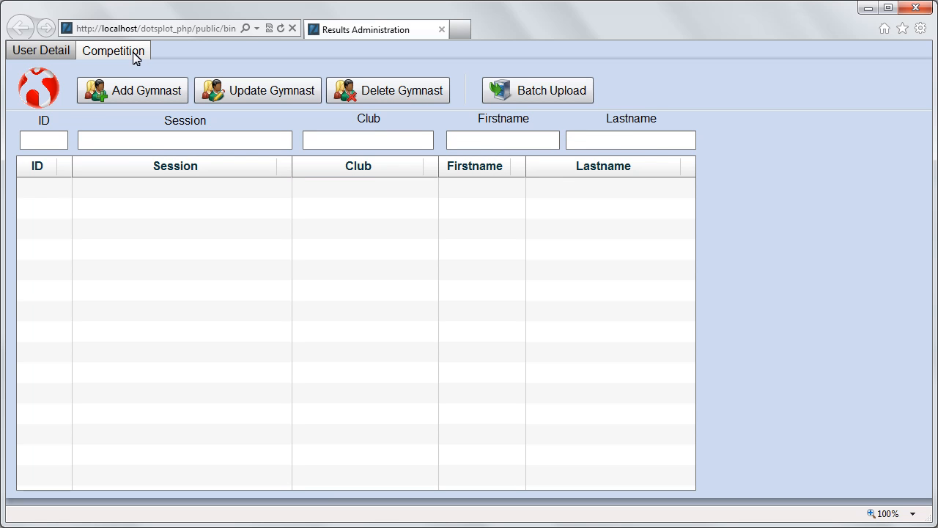
Step: Batch-upload the gymnasts from dotsplot_example.csv on the Desktop
left_click(511, 85)
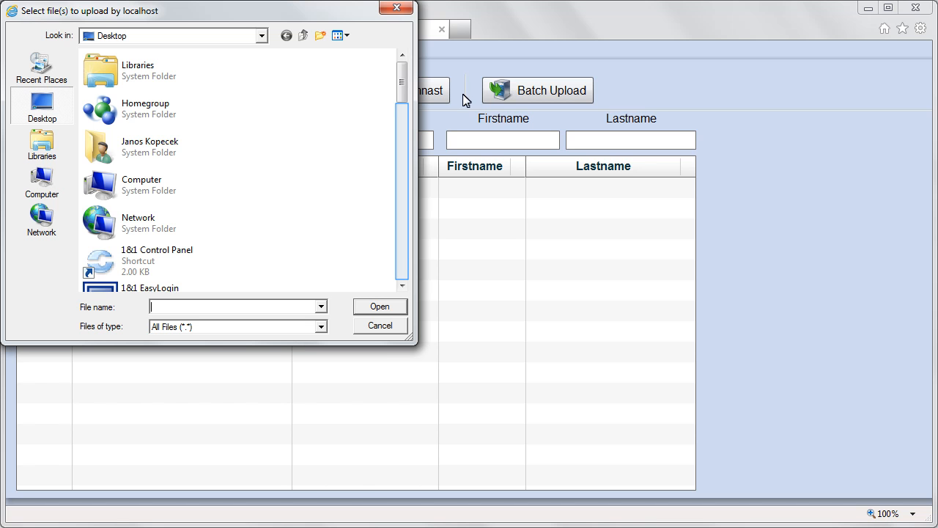
left_click(400, 265)
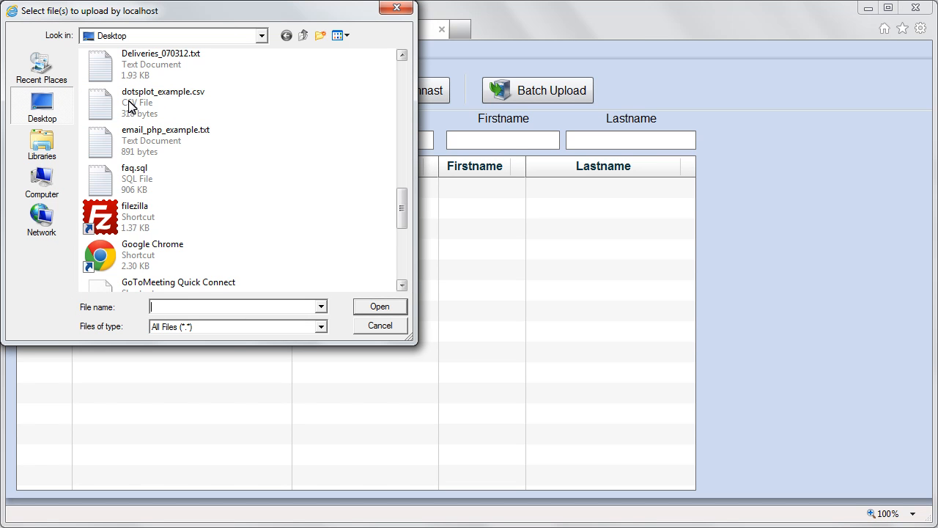
left_click(130, 106)
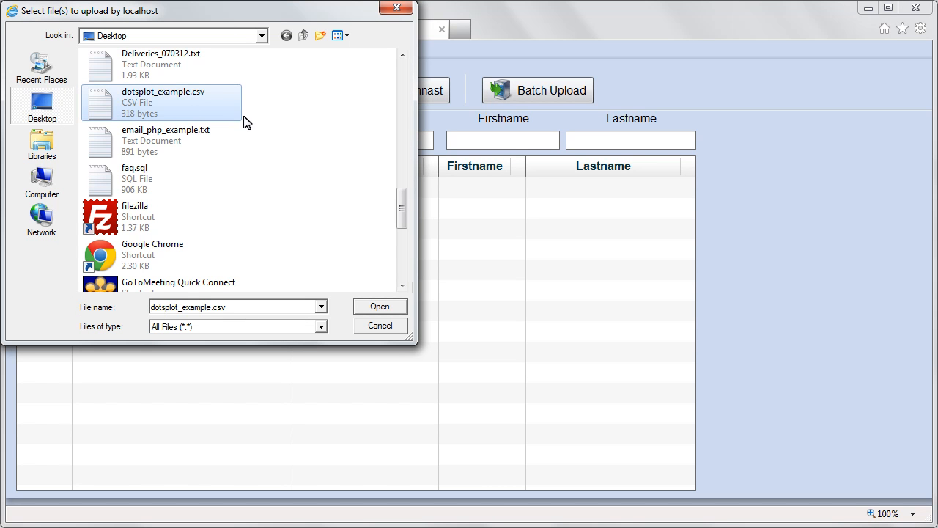
left_click(376, 312)
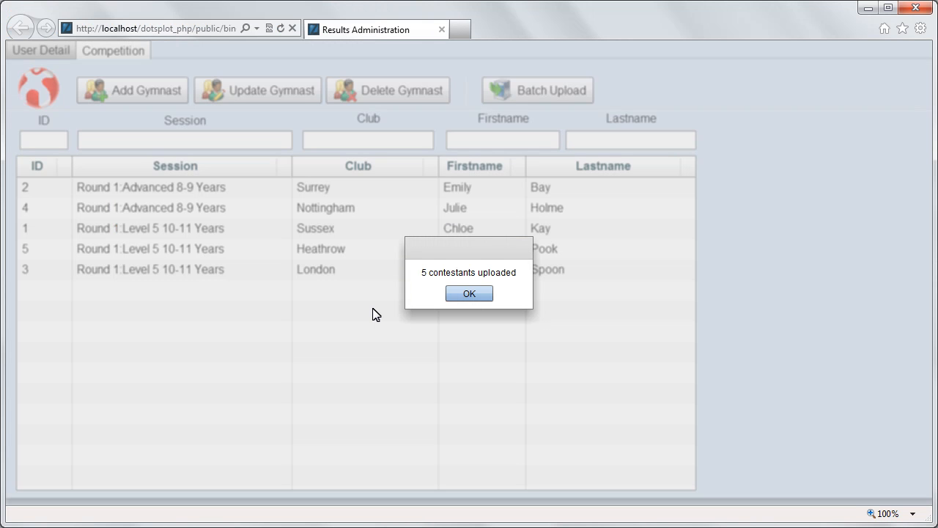
Step: Dismiss the upload message and load gymnast ID 5 (Heathrow) into the edit fields
left_click(469, 294)
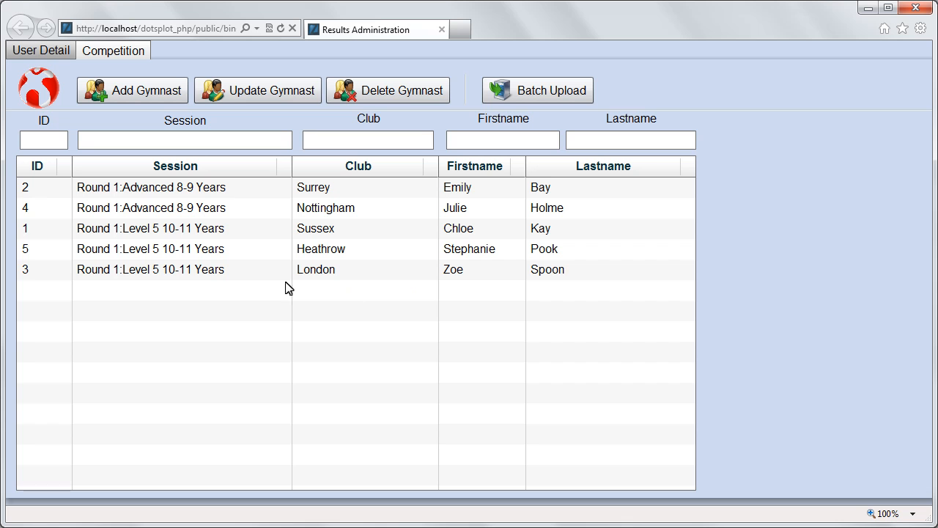
left_click(207, 250)
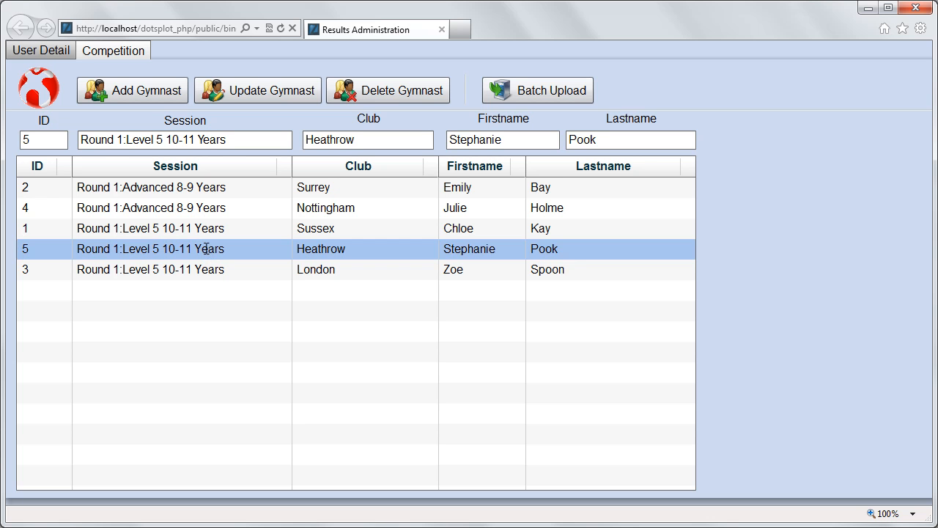
Step: Change the club to Manchester with new first and last names, try adding under ID 5, dismiss the duplicate-ID warning
left_click(45, 139)
double_click(335, 141)
type("Manc")
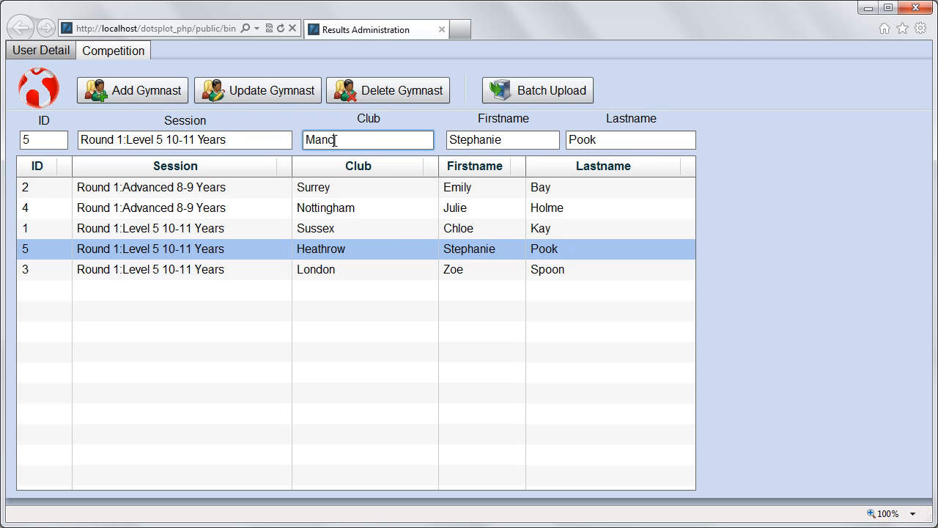
type("hester")
double_click(496, 137)
key("Tab")
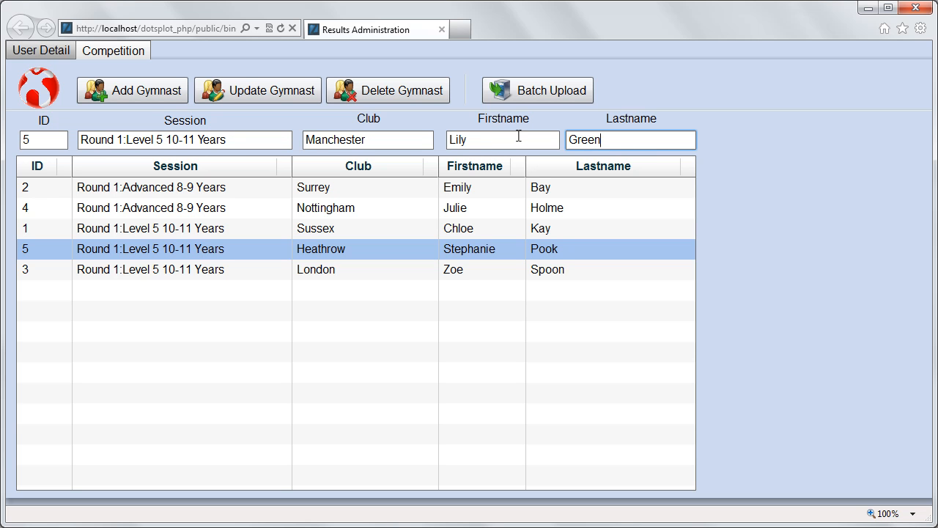
left_click(148, 100)
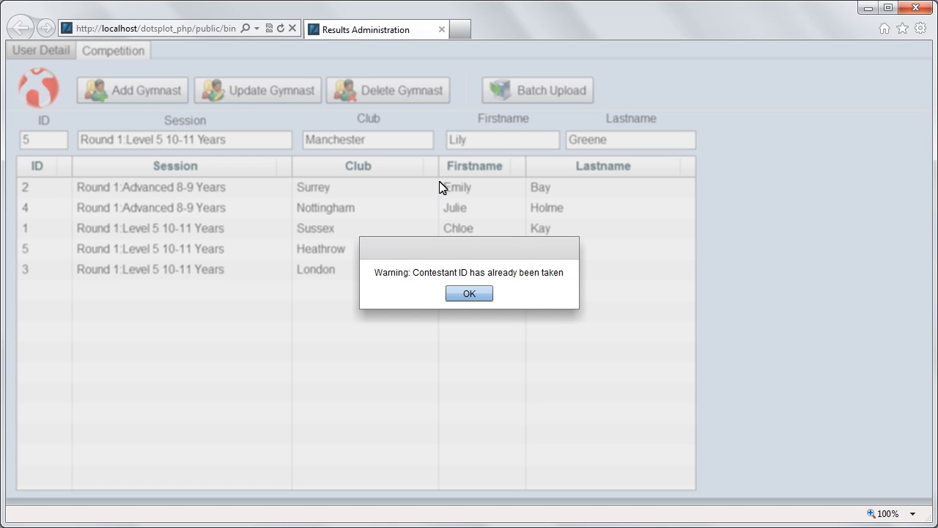
left_click(470, 294)
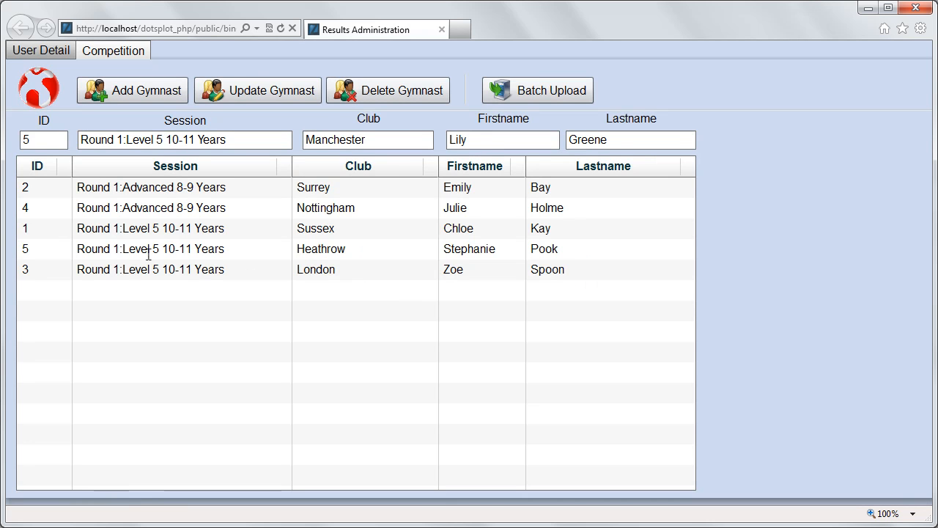
Step: Change the ID to 6, add the Manchester gymnast, and select its new row
double_click(35, 139)
key("BackSpace")
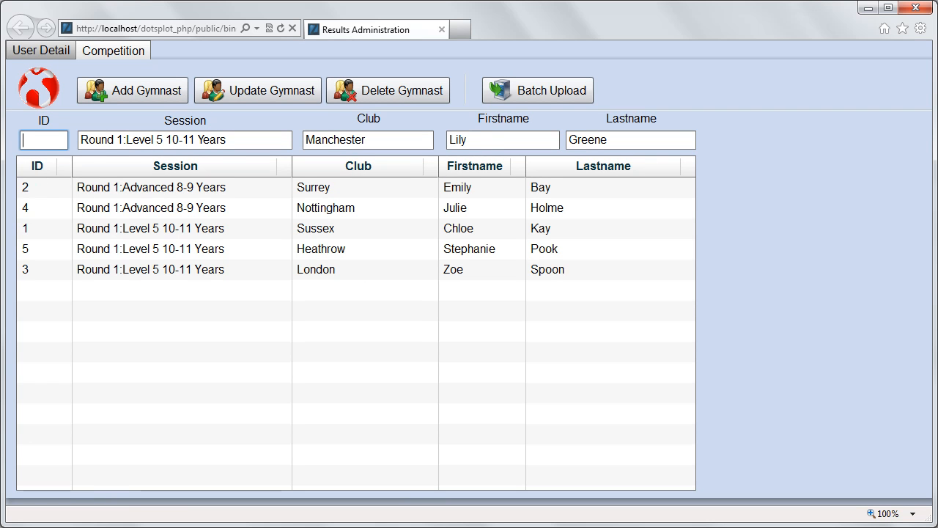
type("6")
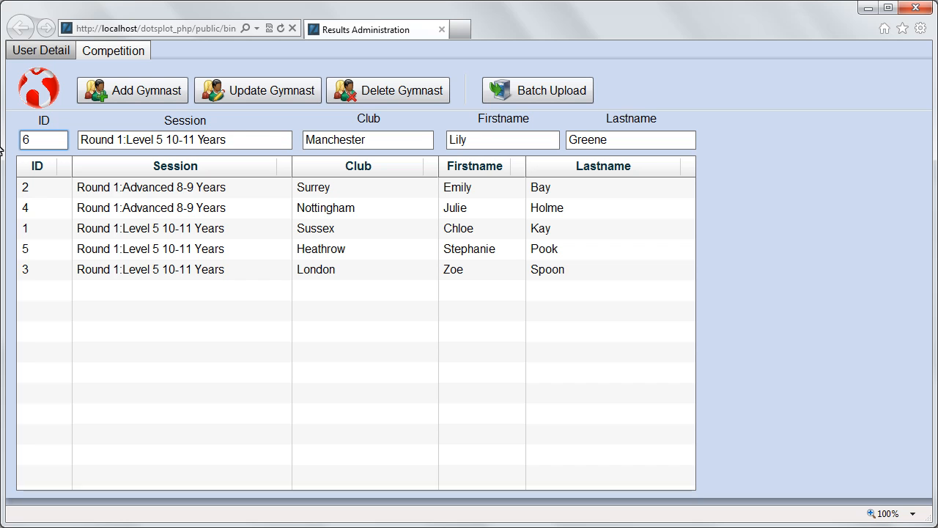
left_click(141, 98)
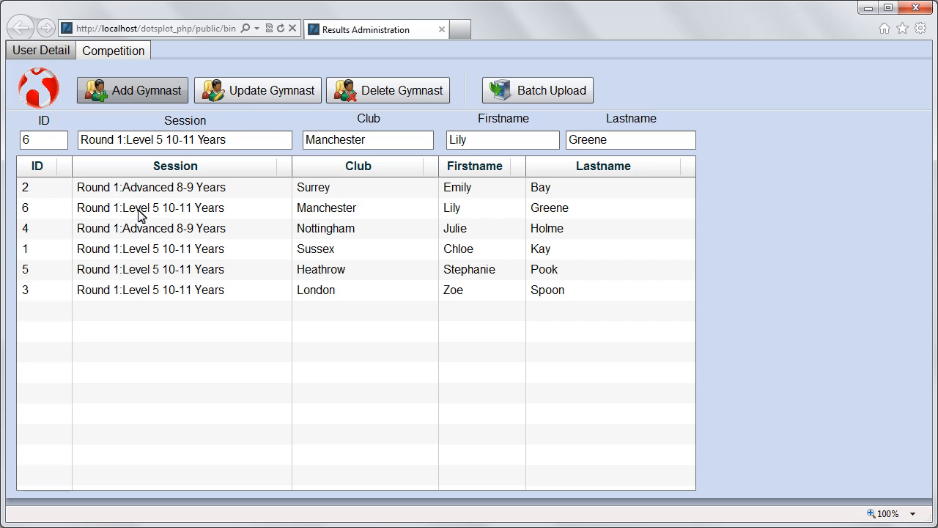
left_click(188, 209)
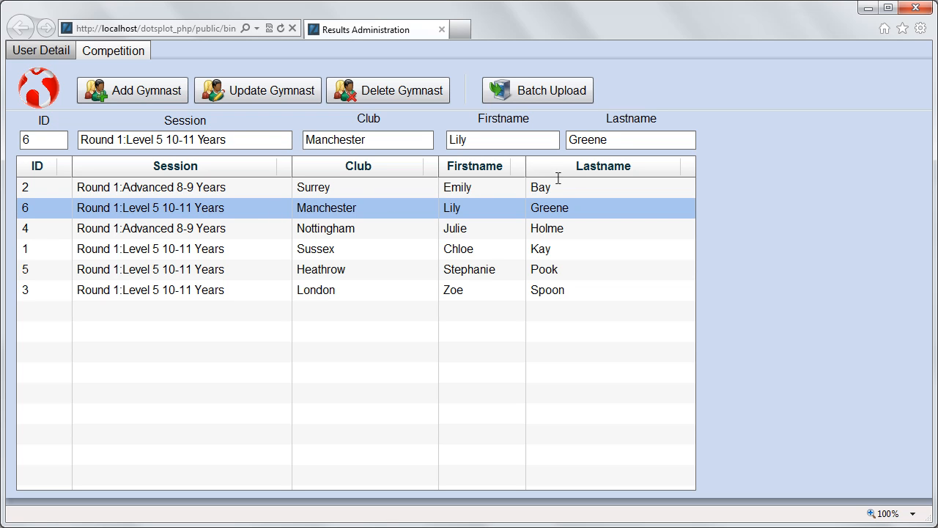
Step: Drop the last letter of gymnast 6's last name, update it, then delete gymnast 6
left_click(611, 139)
key("BackSpace")
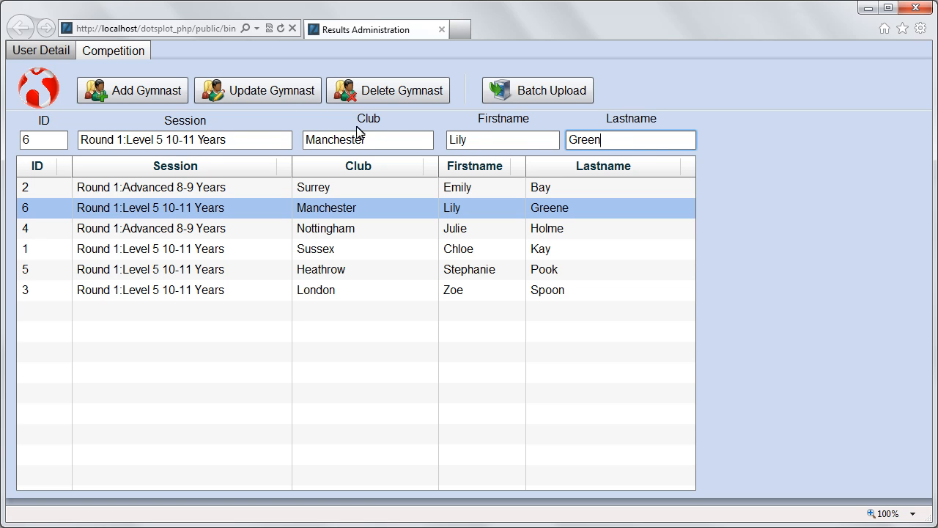
left_click(278, 97)
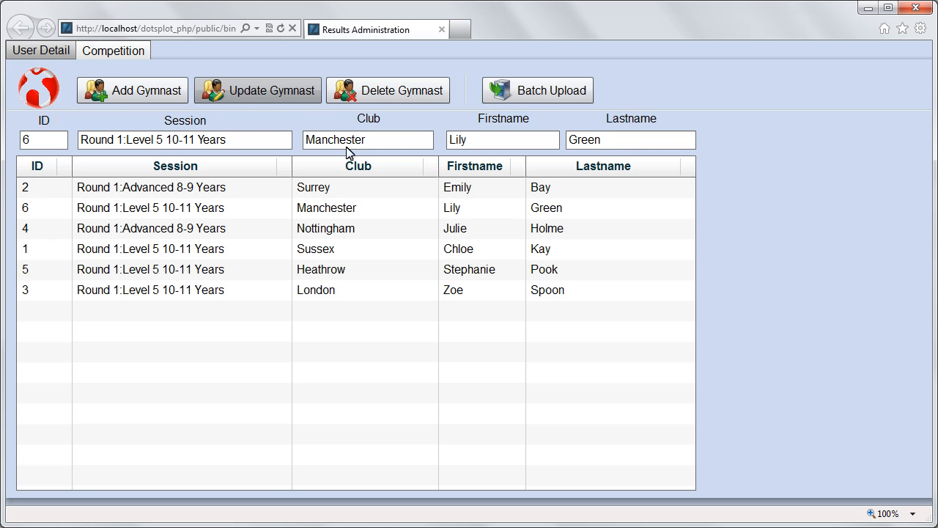
left_click(356, 207)
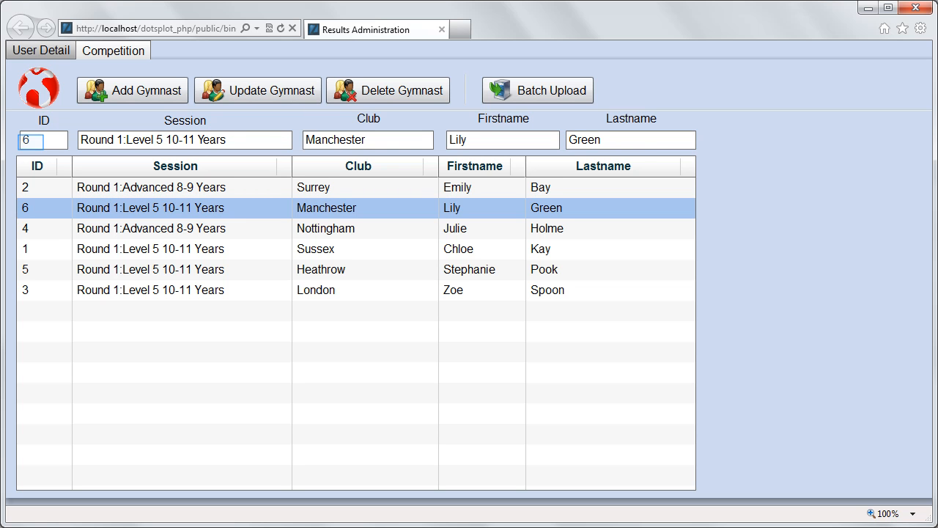
left_click(390, 92)
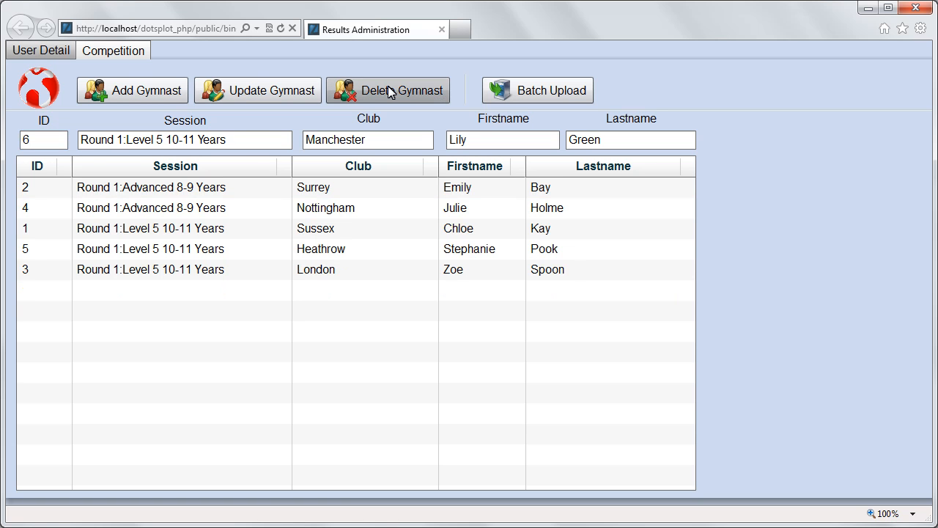